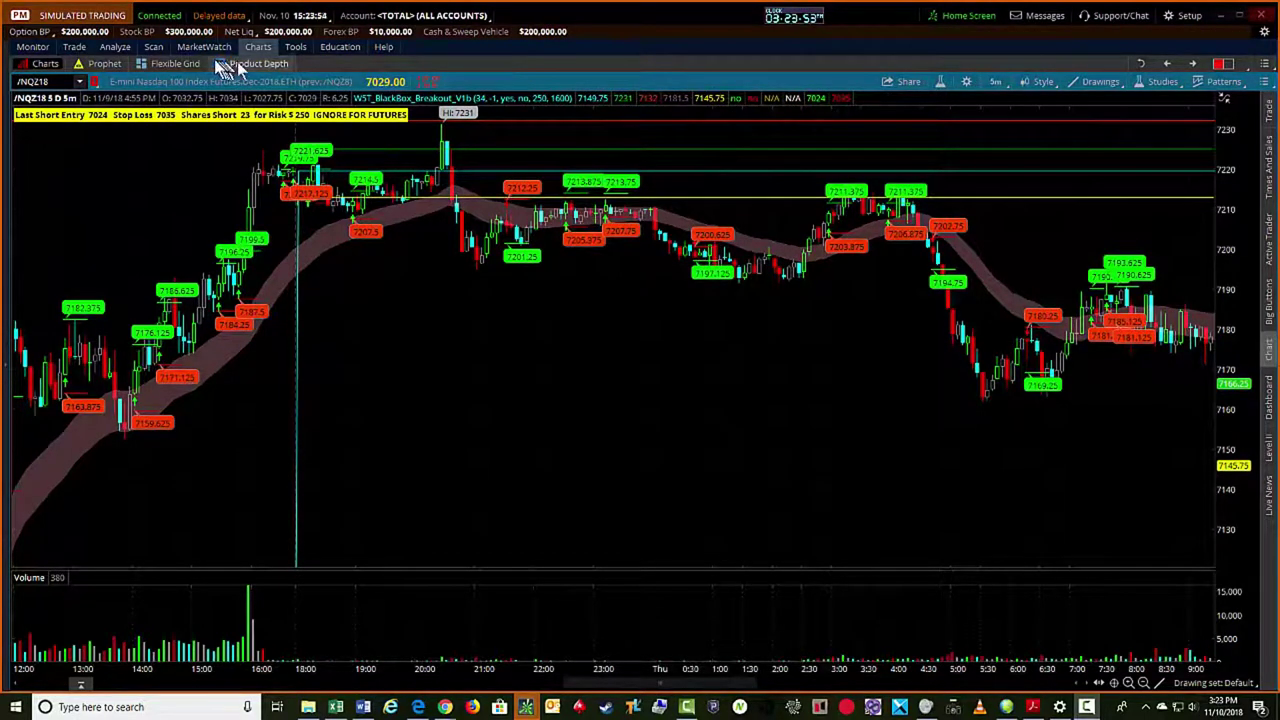
# - View the /NQ volume profile in the Flexible Grid, and inspect the NOV 18 (Wk2) /NQZ18 option series in thinkBack
pyautogui.click(176, 63)
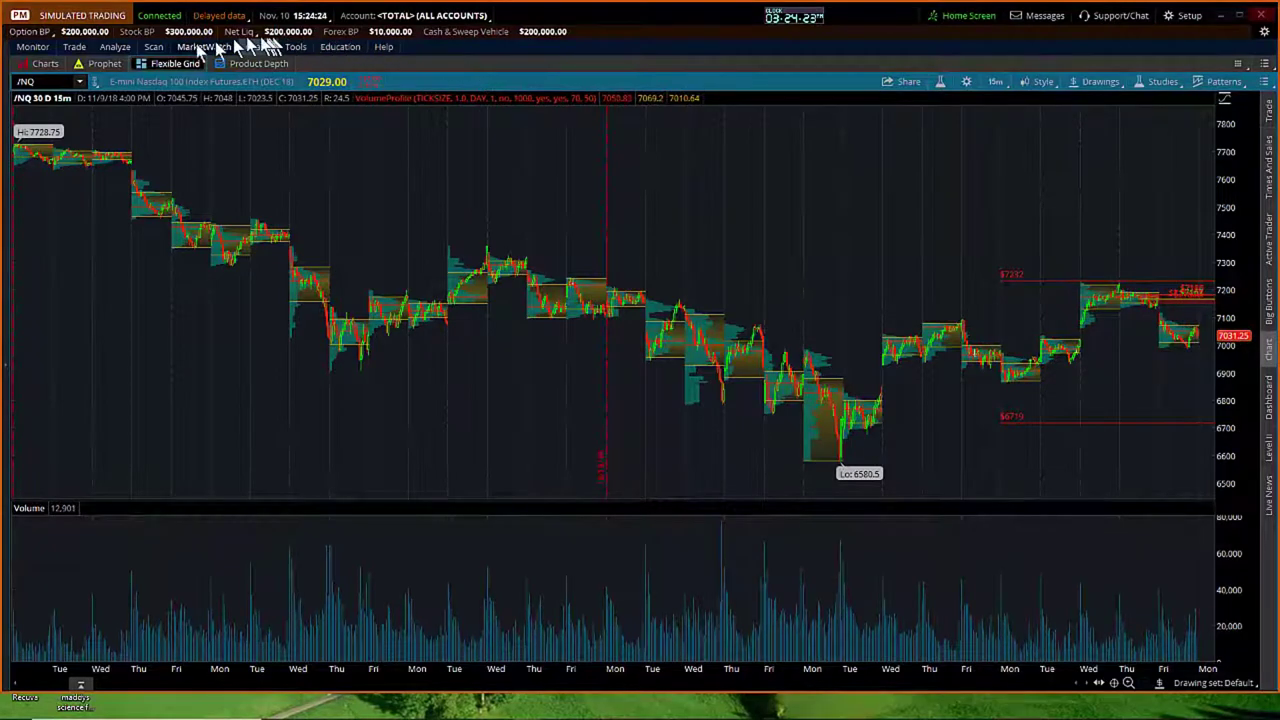
pyautogui.click(115, 47)
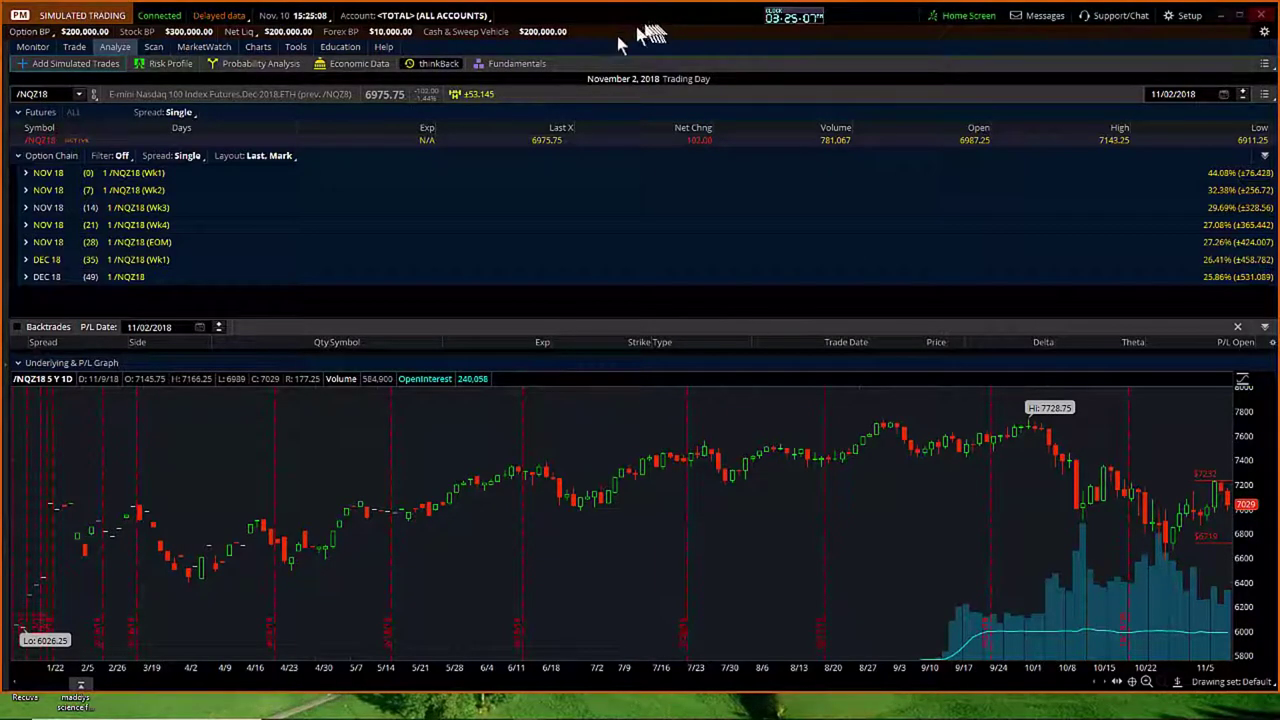
pyautogui.click(55, 190)
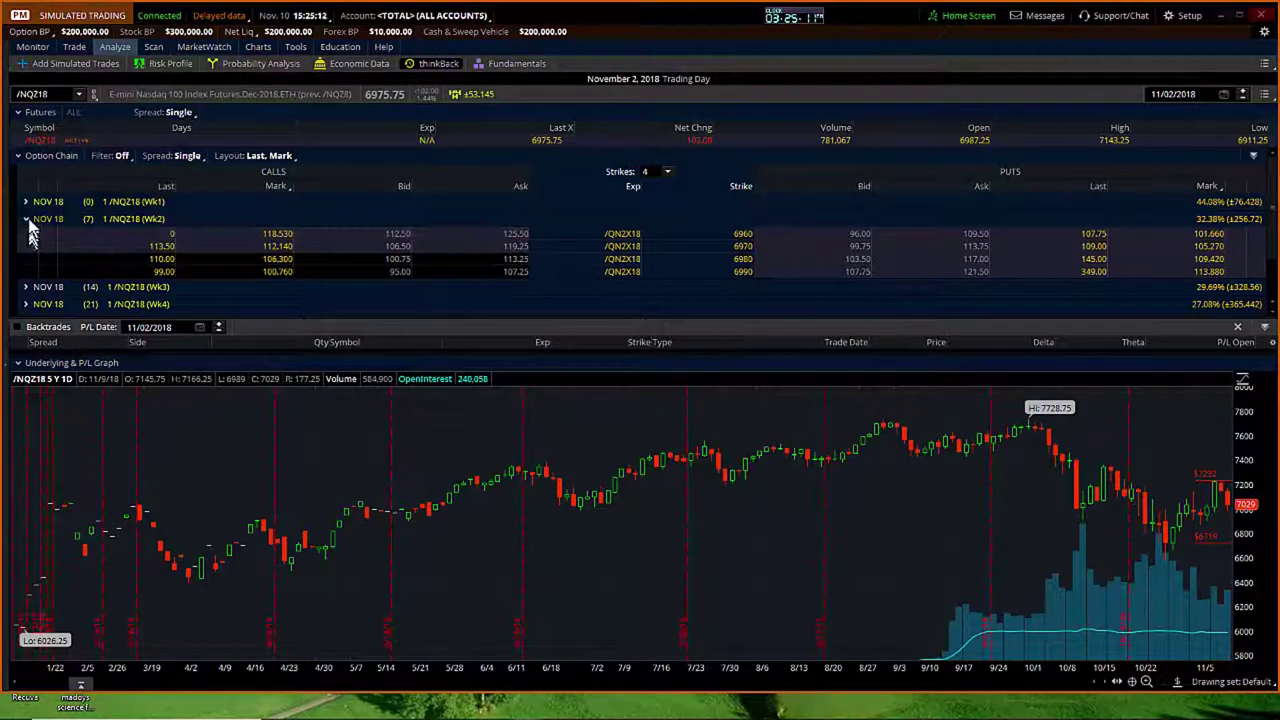
pyautogui.click(27, 219)
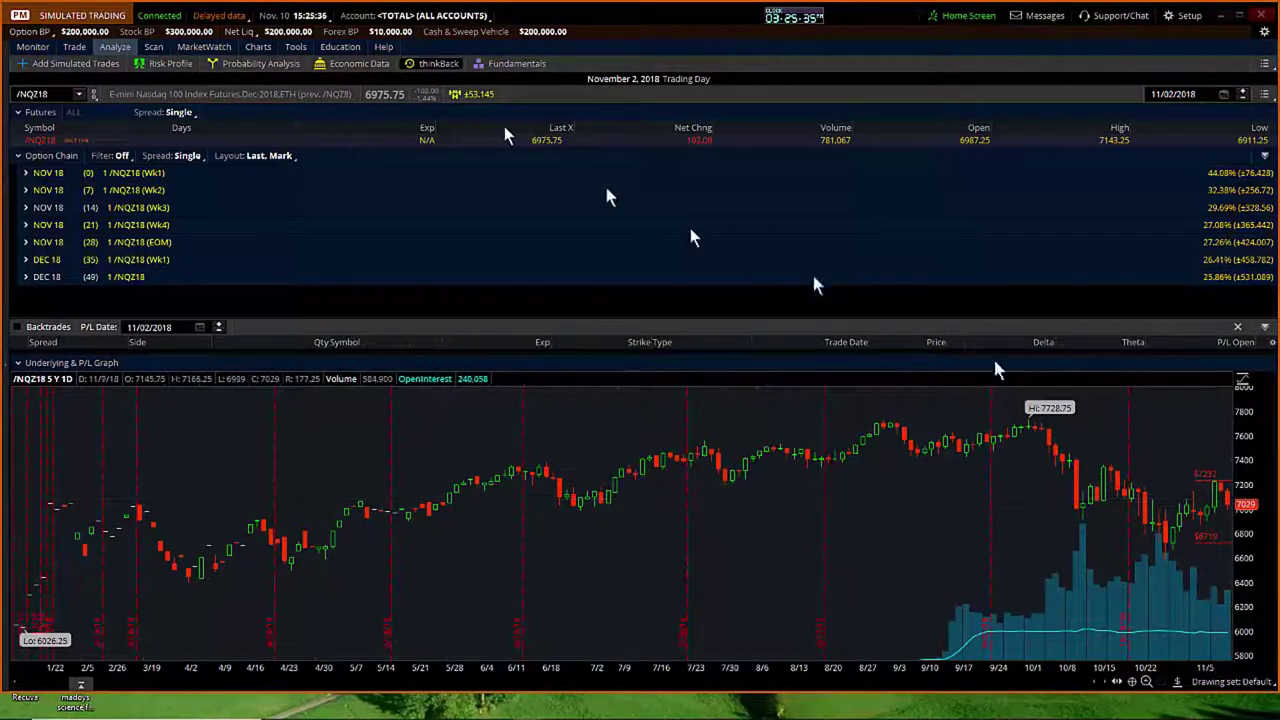
# - Return to the 30-day, 15-minute /NQ volume profile chart and examine the recent price range around the 7232 level
pyautogui.moveTo(256, 52)
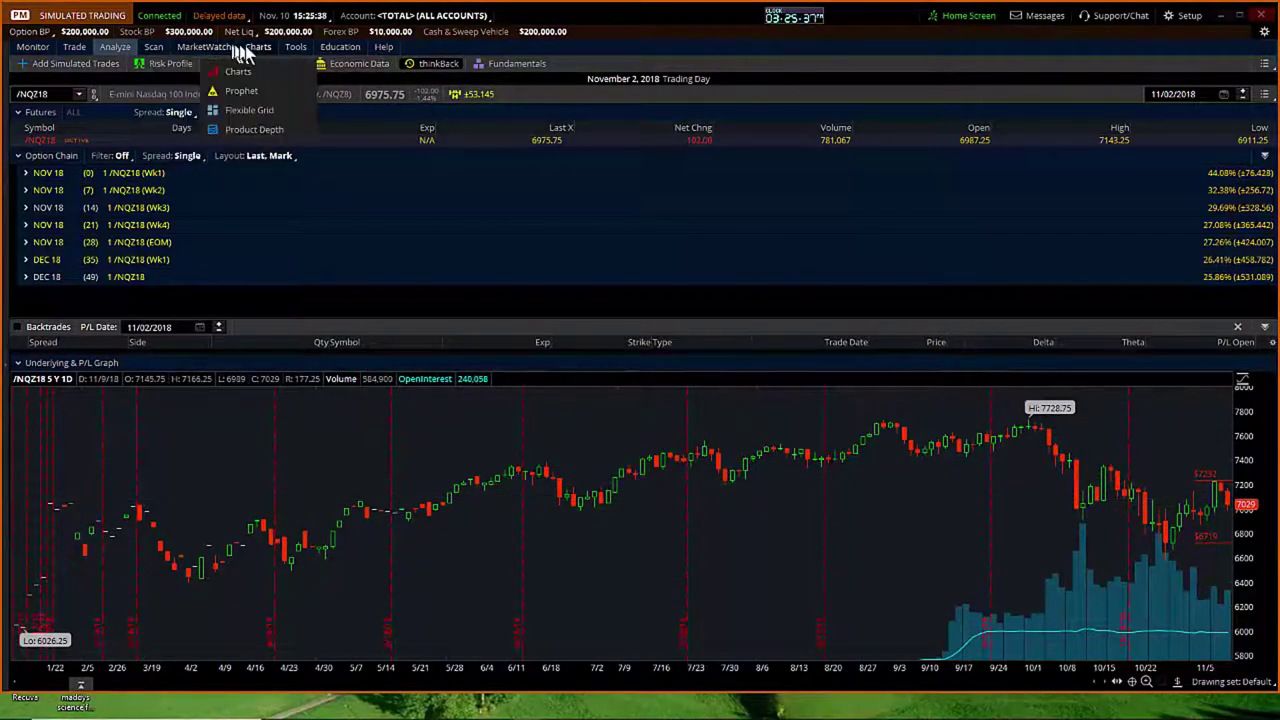
pyautogui.click(252, 50)
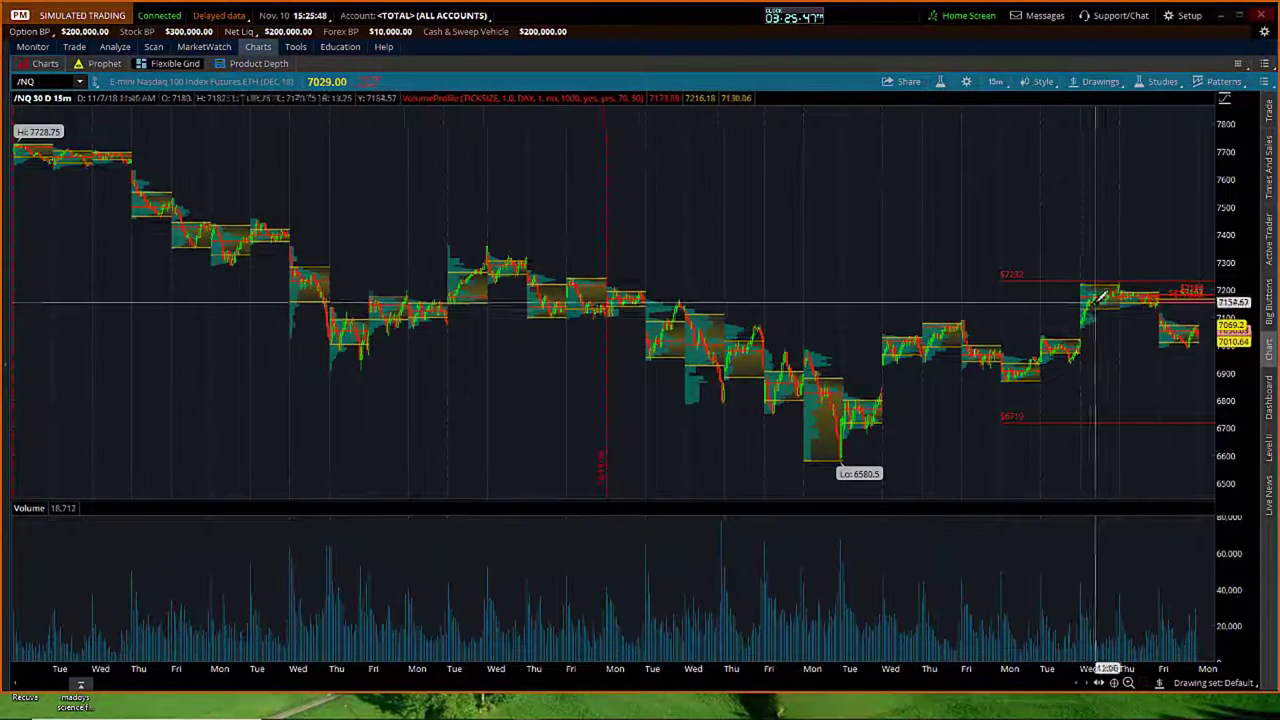
pyautogui.moveTo(1123, 287); pyautogui.dragTo(1090, 320)
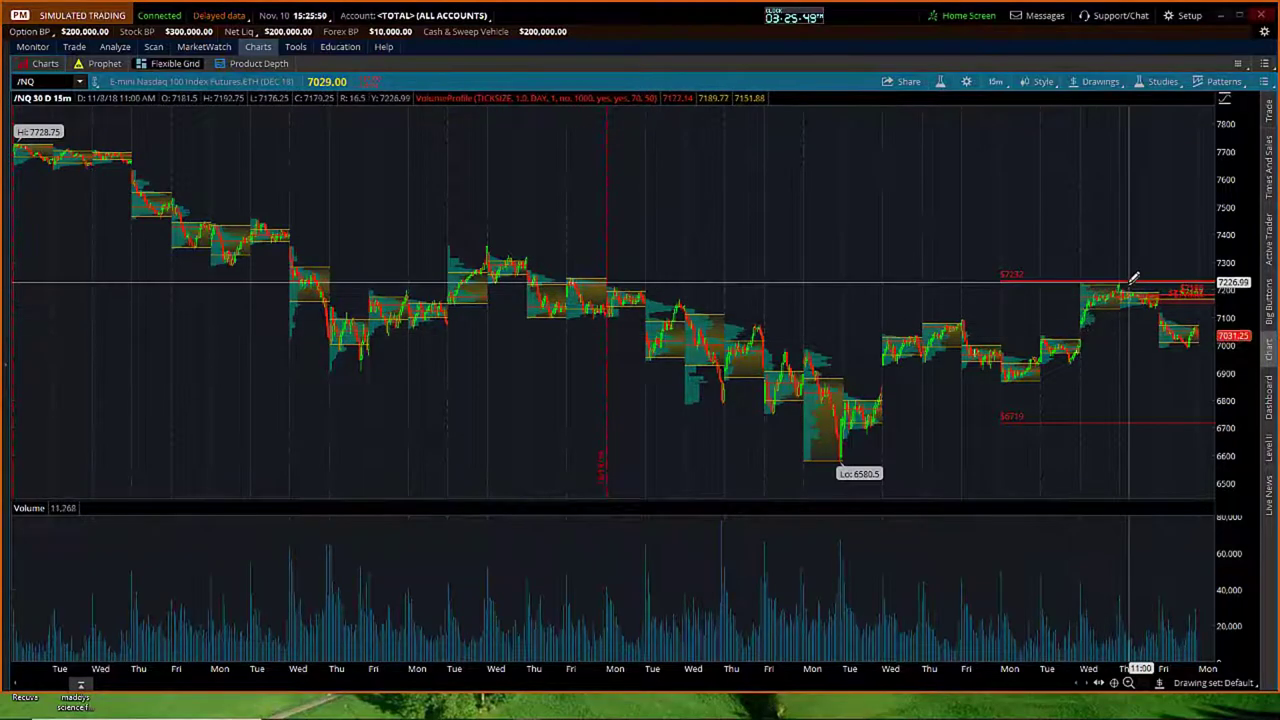
pyautogui.moveTo(1005, 283)
pyautogui.mouseDown()
pyautogui.moveTo(966, 277)
pyautogui.moveTo(1027, 268)
pyautogui.mouseUp()
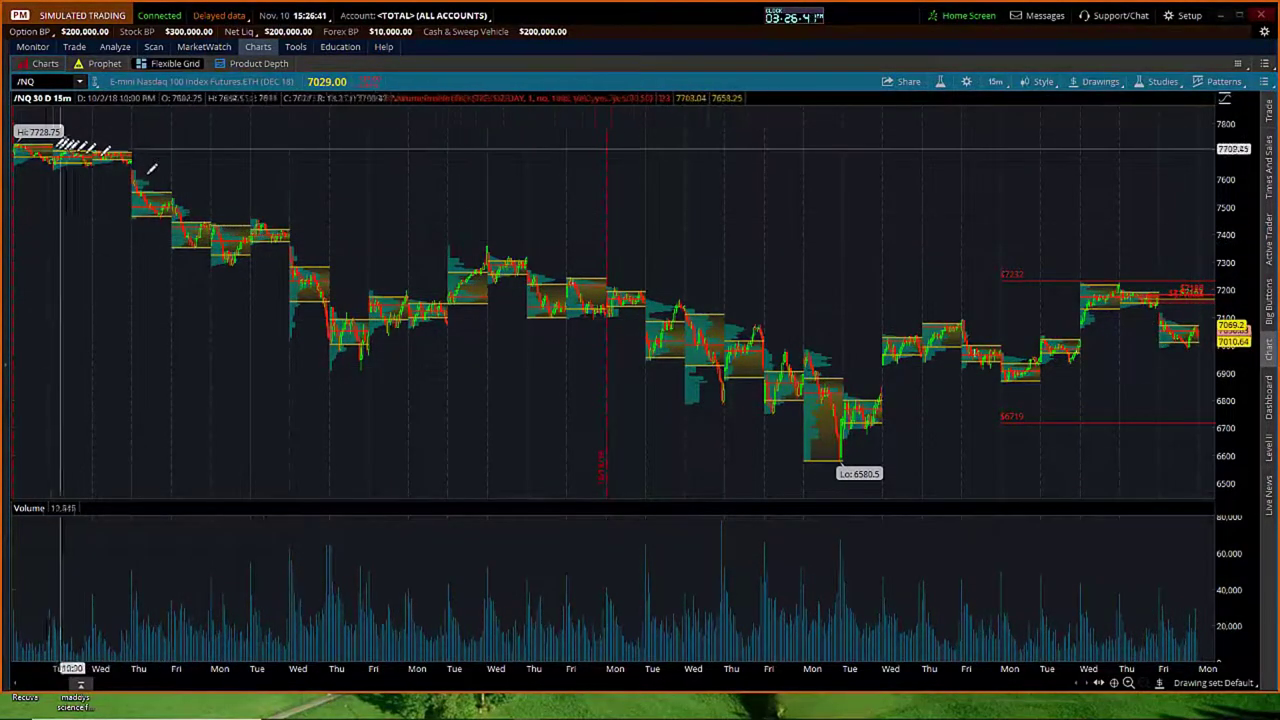
# - On the 5-minute /NQZ18 chart, draw converging trendlines from the 10:05 high near 7203 and the 9:35 low near 7153 to about noon
pyautogui.click(43, 78)
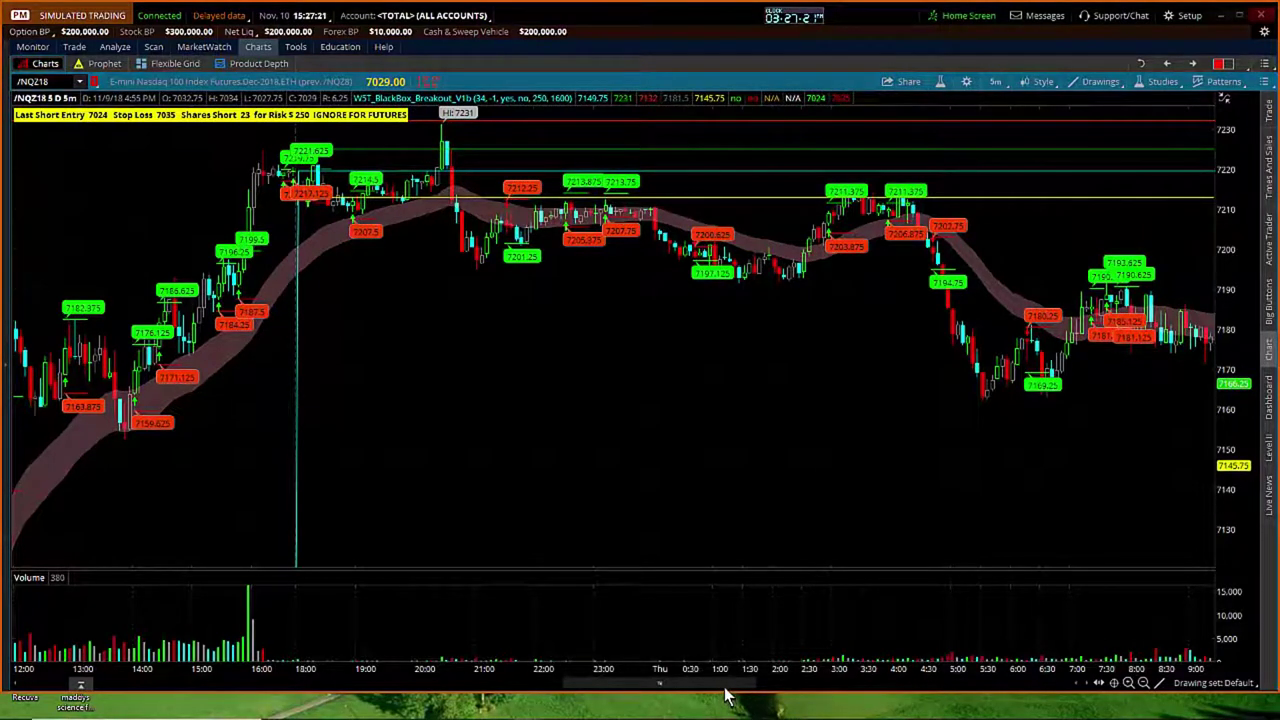
pyautogui.hscroll(5, 730, 695)
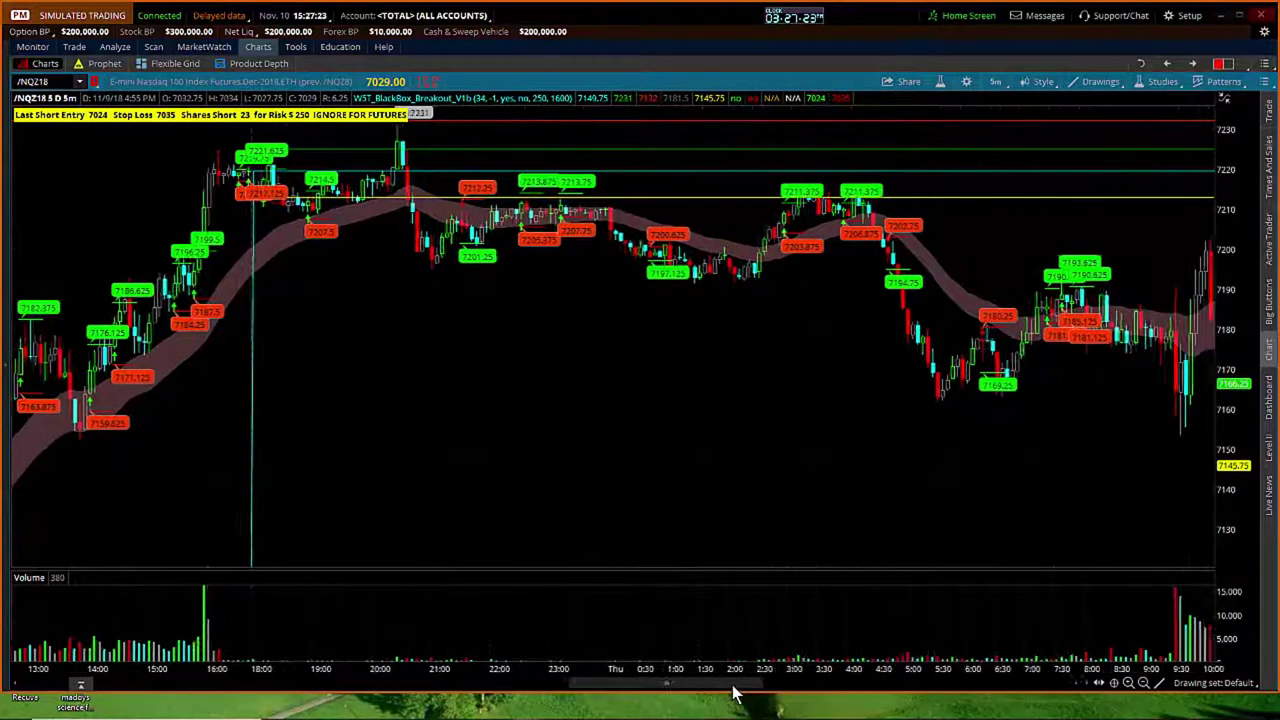
pyautogui.hscroll(-3, 733, 693)
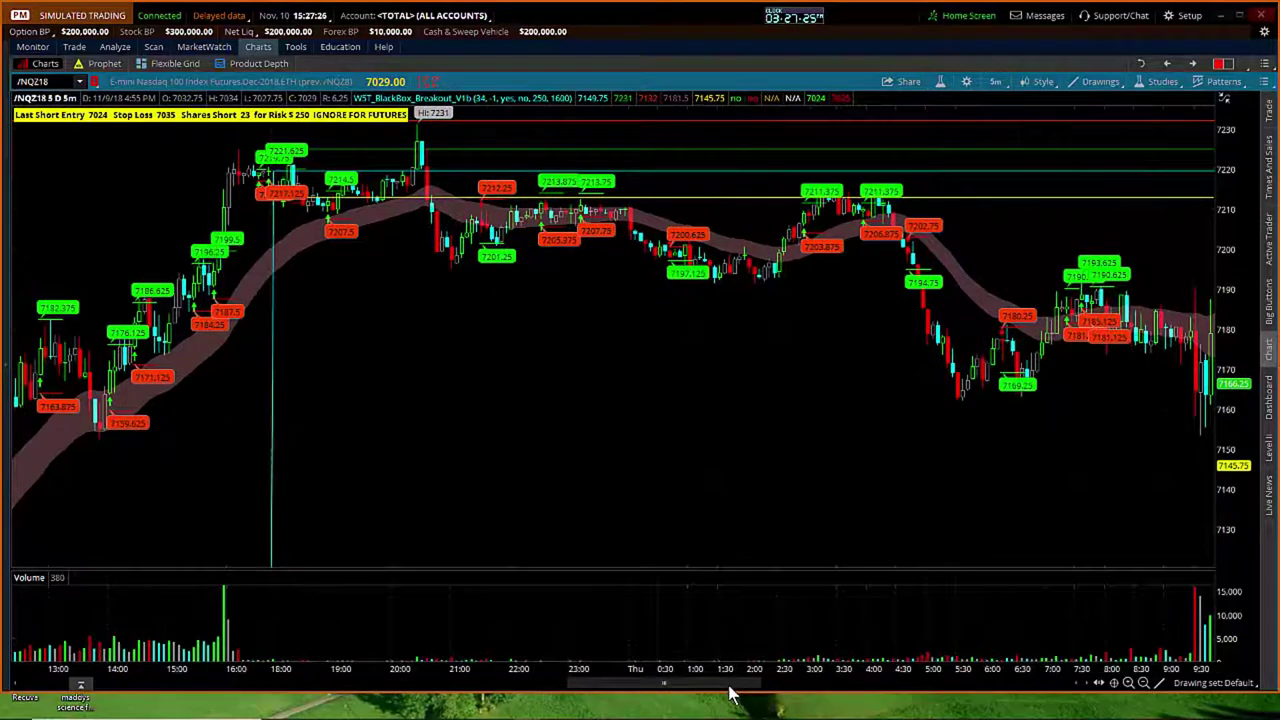
pyautogui.hscroll(2, 733, 694)
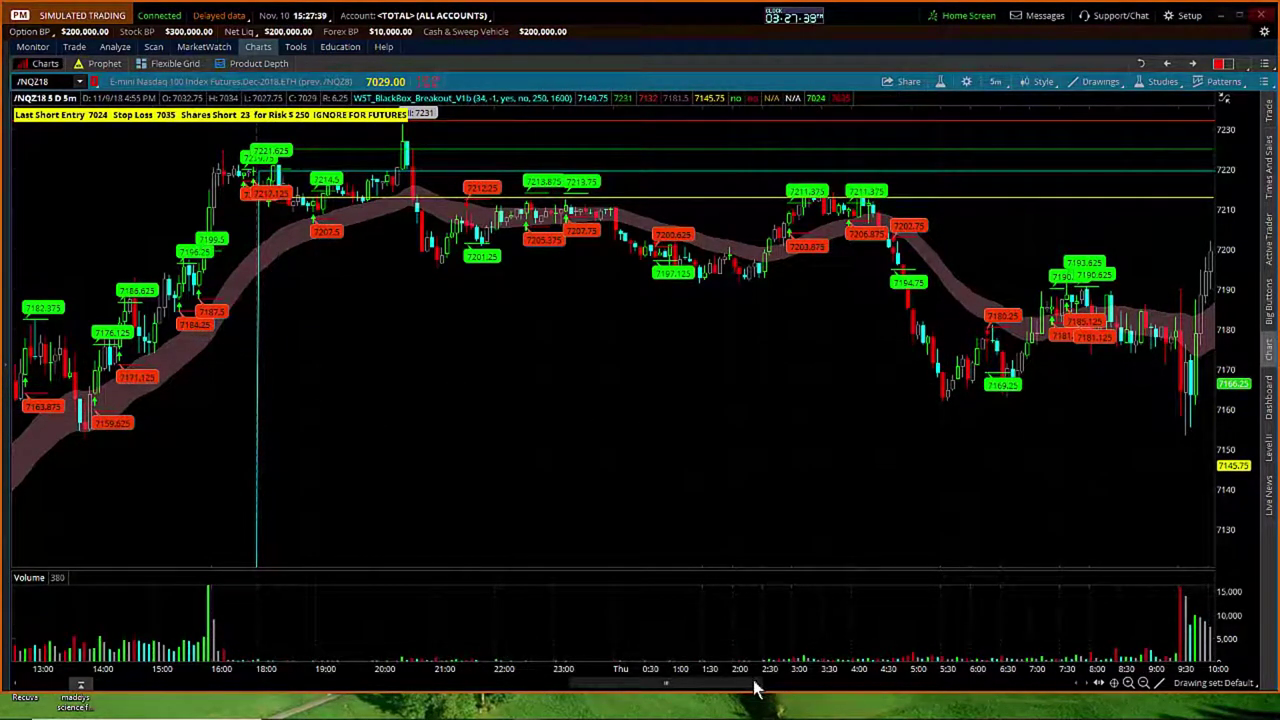
pyautogui.moveTo(755, 688); pyautogui.dragTo(772, 692)
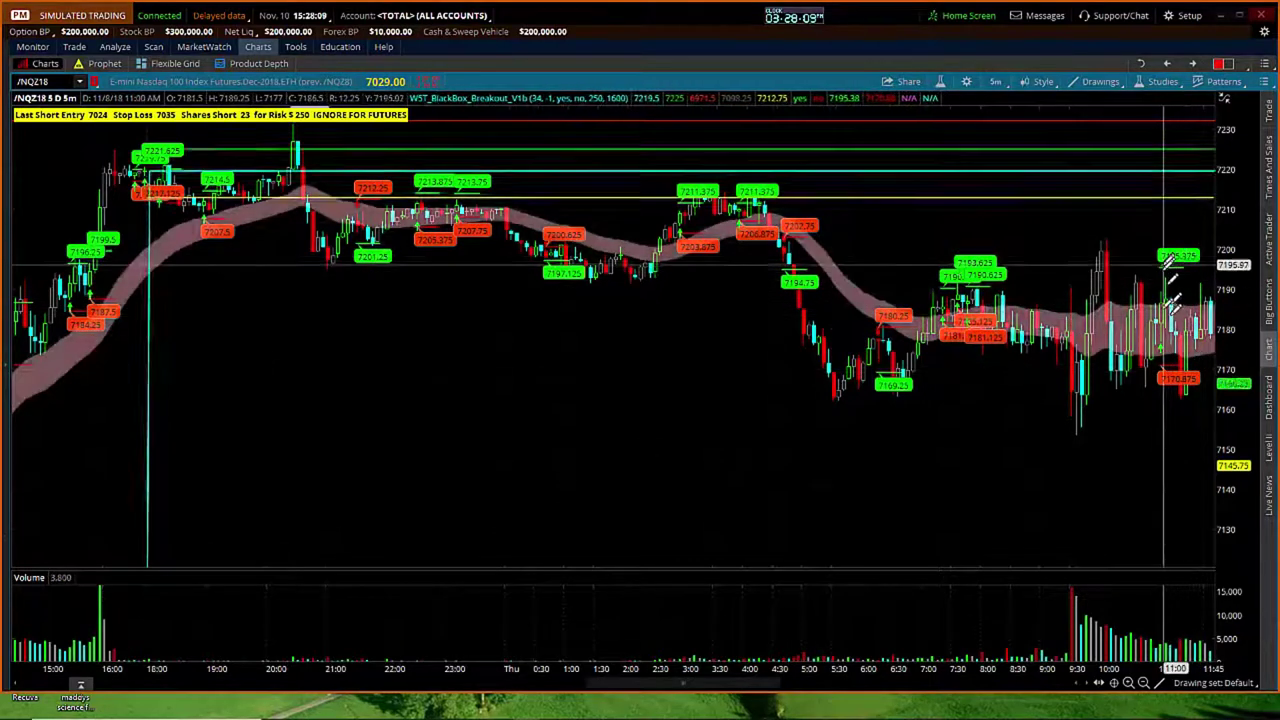
pyautogui.moveTo(1046, 686)
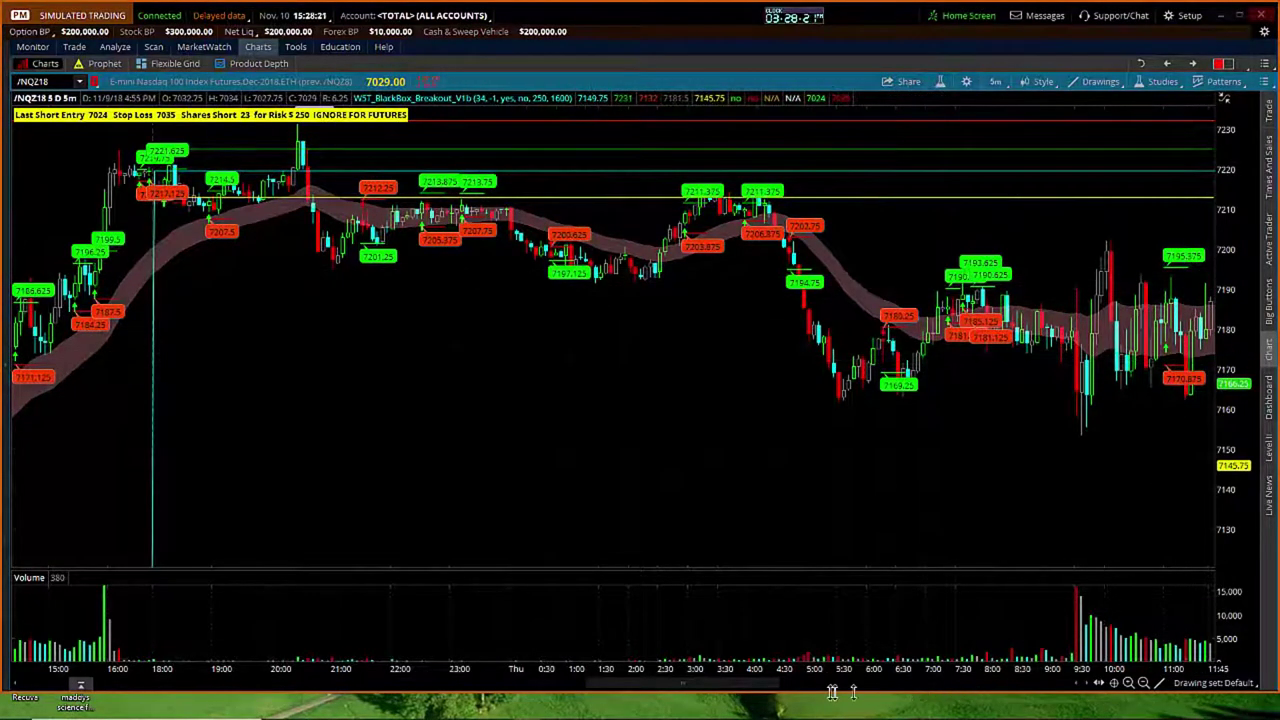
pyautogui.moveTo(755, 690); pyautogui.dragTo(760, 690)
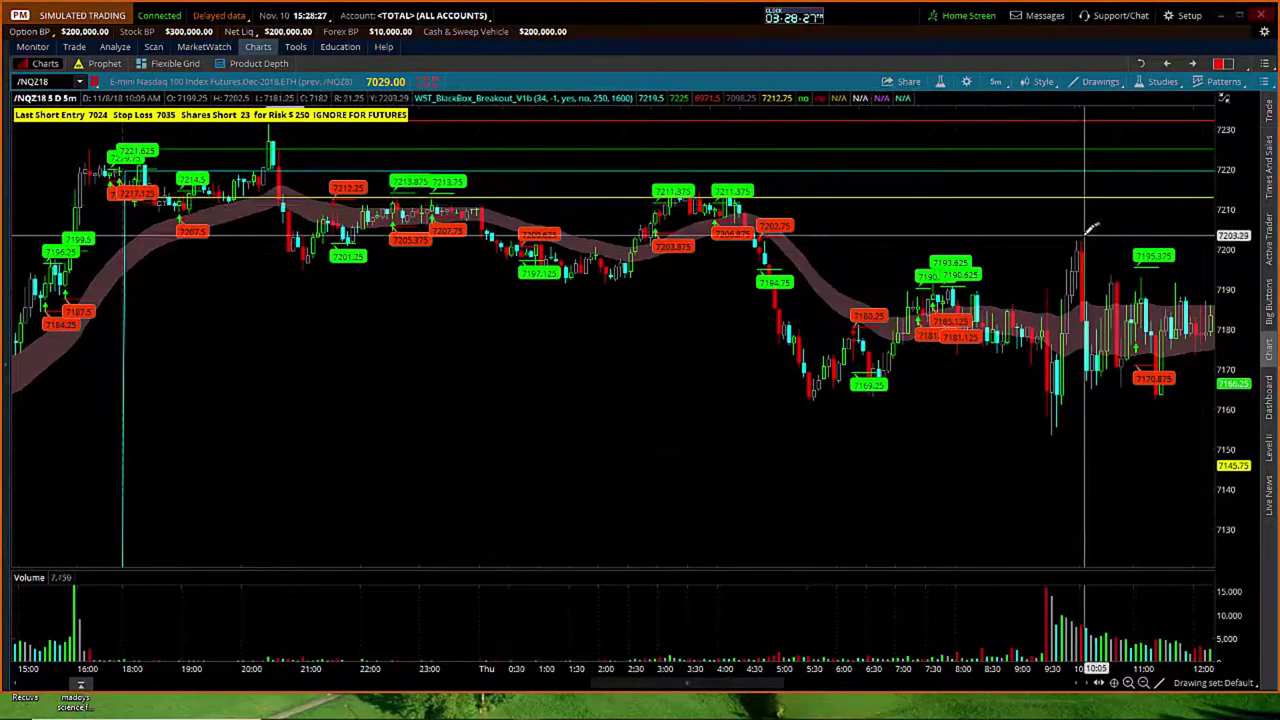
pyautogui.moveTo(1082, 237); pyautogui.dragTo(1218, 292)
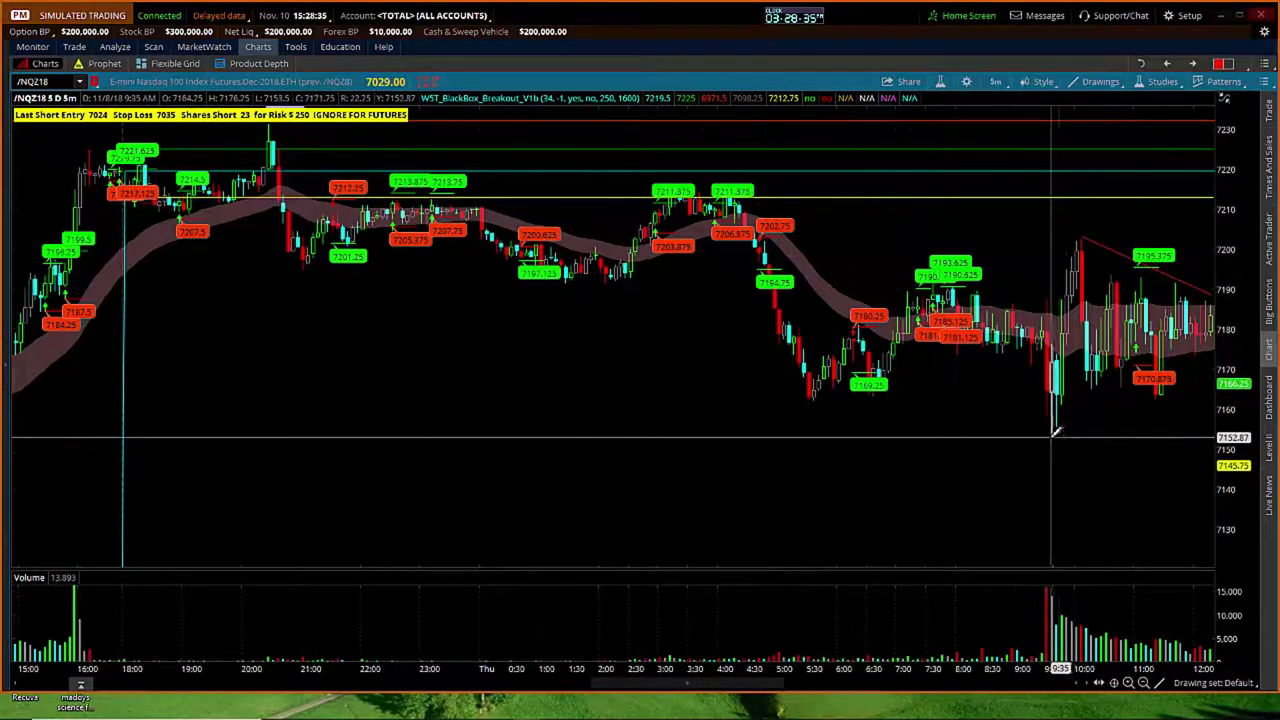
pyautogui.moveTo(1055, 437); pyautogui.dragTo(1218, 350)
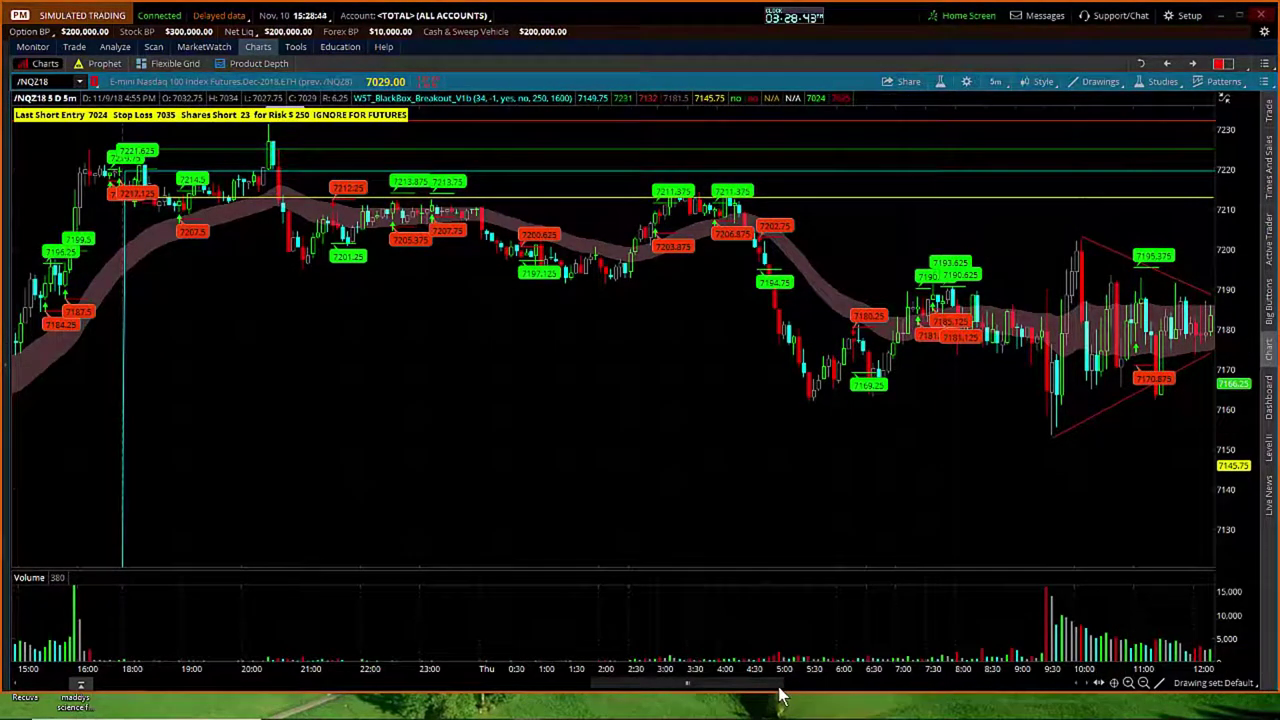
# - Examine the 5-minute /NQZ18 price action after the triangle, and compare the 7167 short entry with the trade posts in TweetDeck
pyautogui.moveTo(782, 694); pyautogui.dragTo(798, 692)
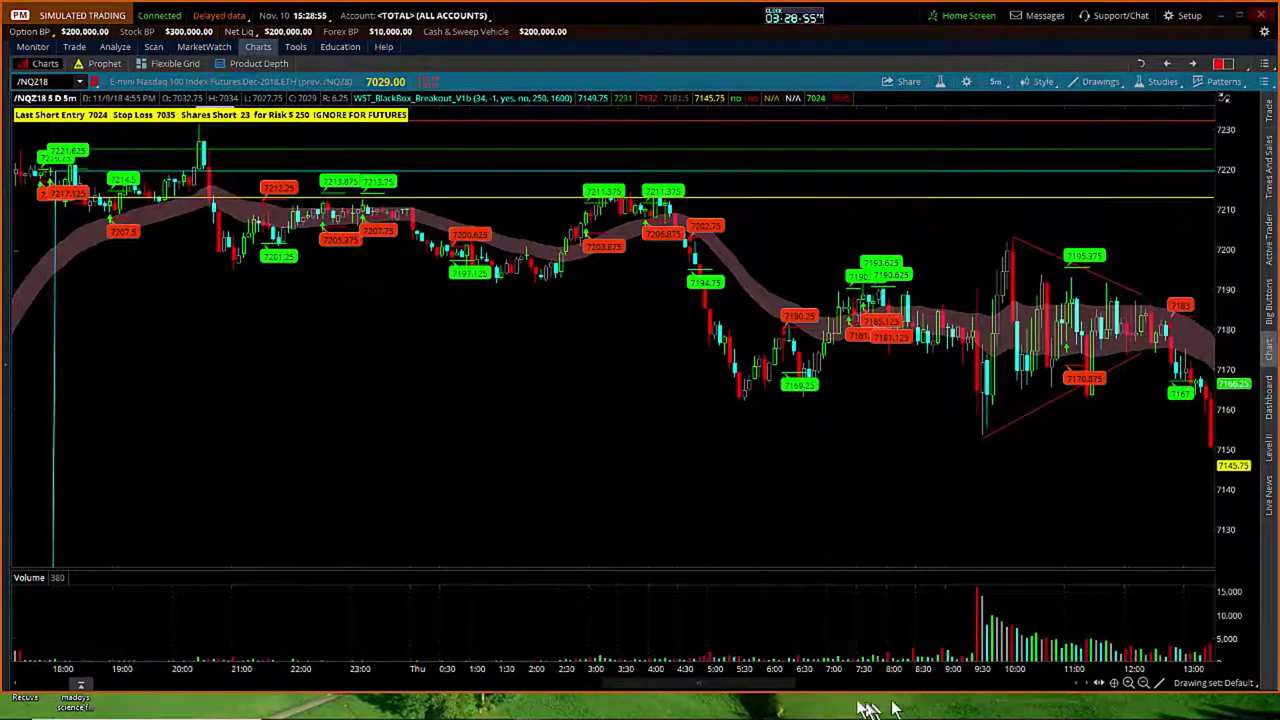
pyautogui.moveTo(790, 688); pyautogui.dragTo(777, 691)
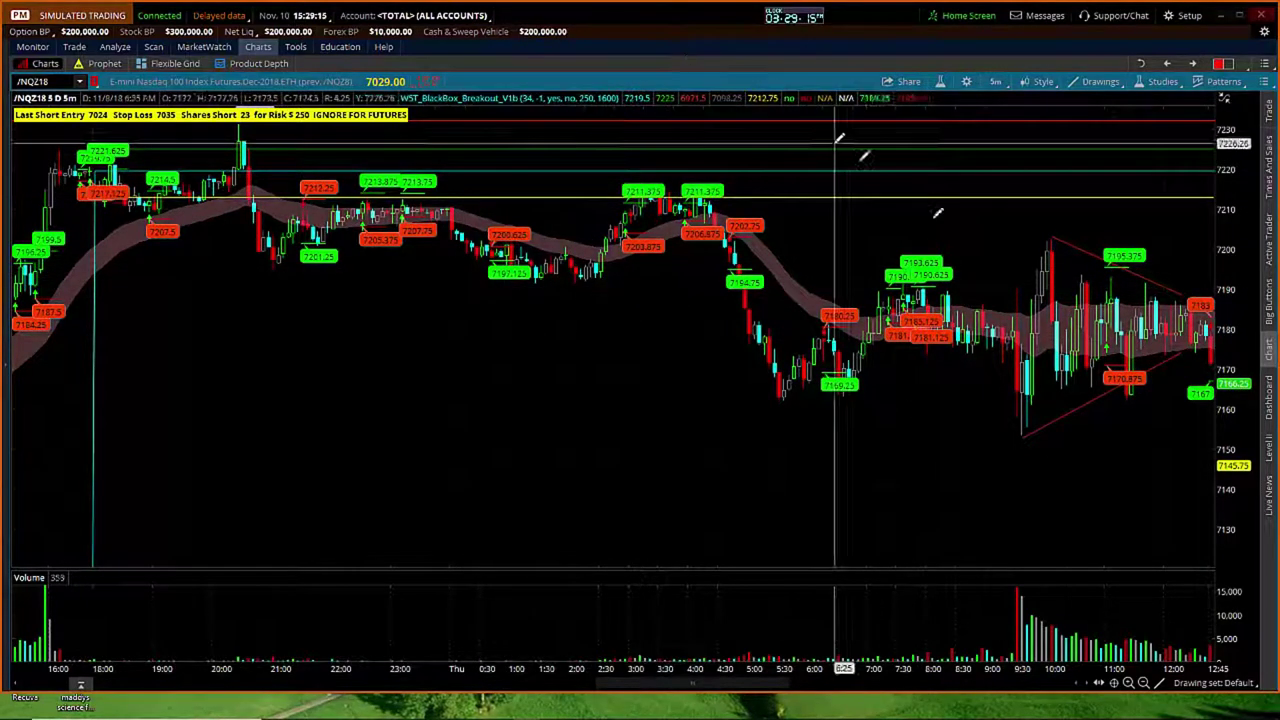
pyautogui.moveTo(775, 690)
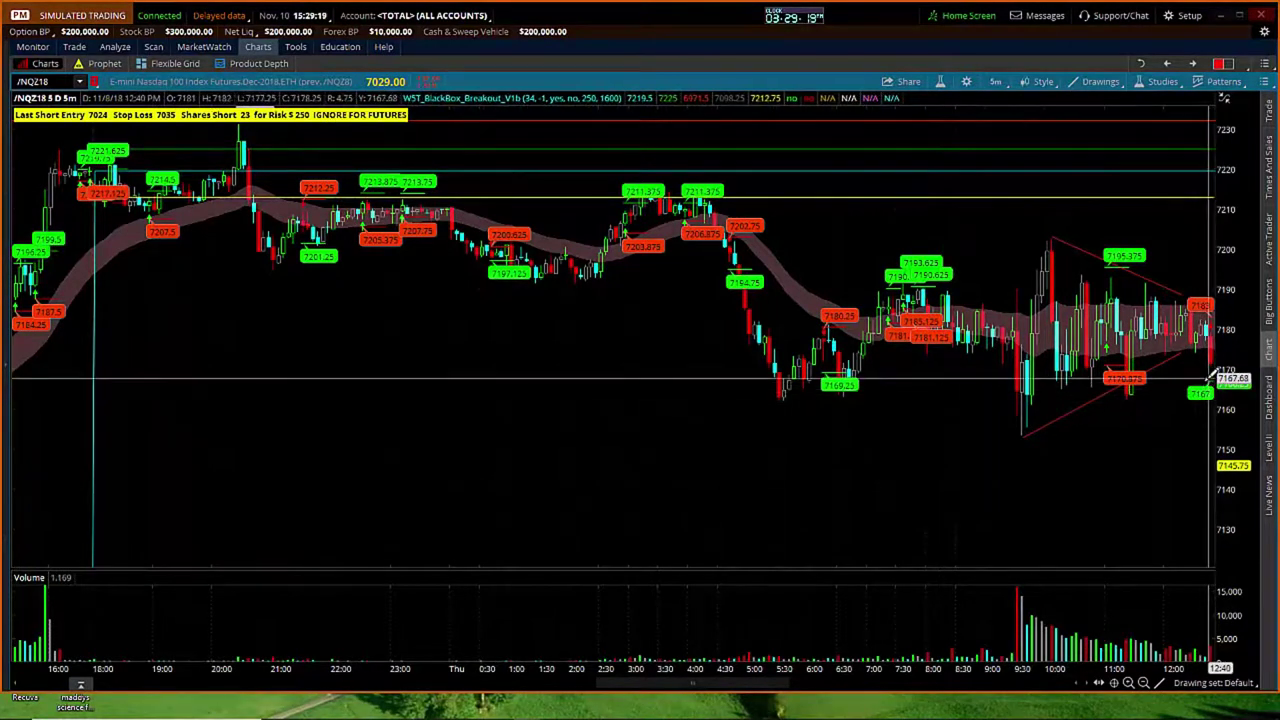
pyautogui.moveTo(1279, 190); pyautogui.dragTo(518, 170)
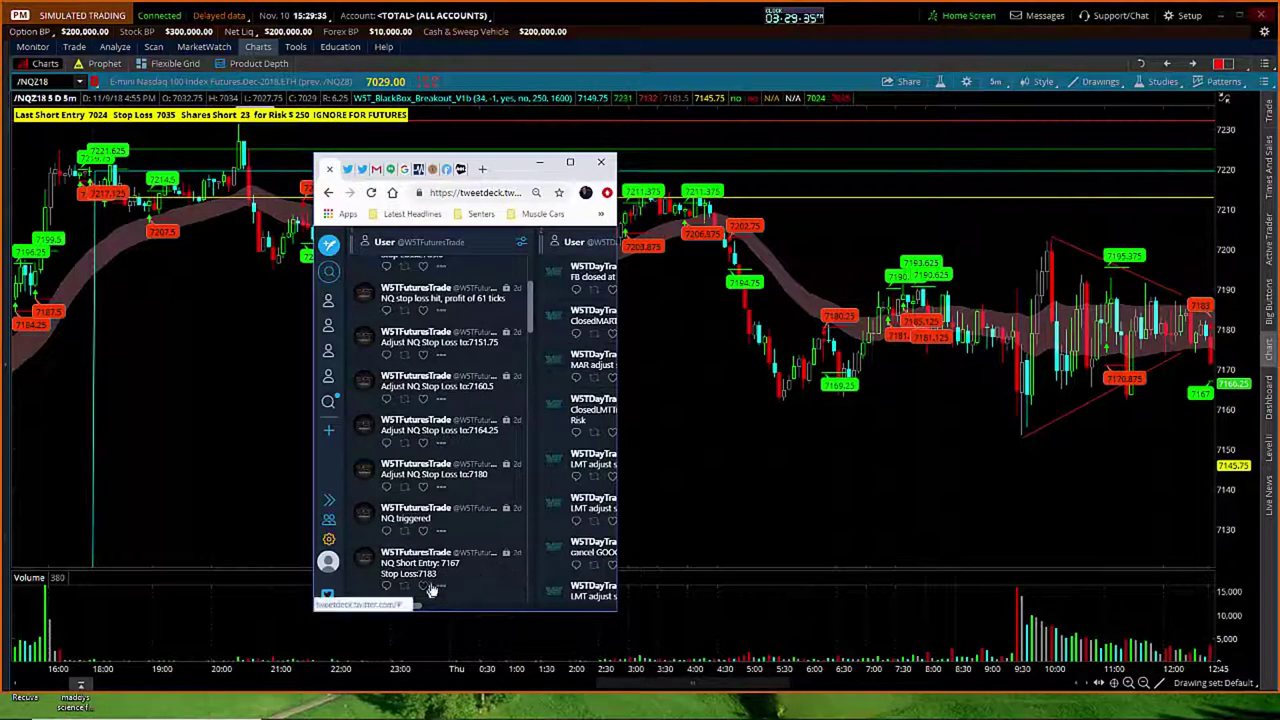
pyautogui.moveTo(503, 172); pyautogui.dragTo(1279, 170)
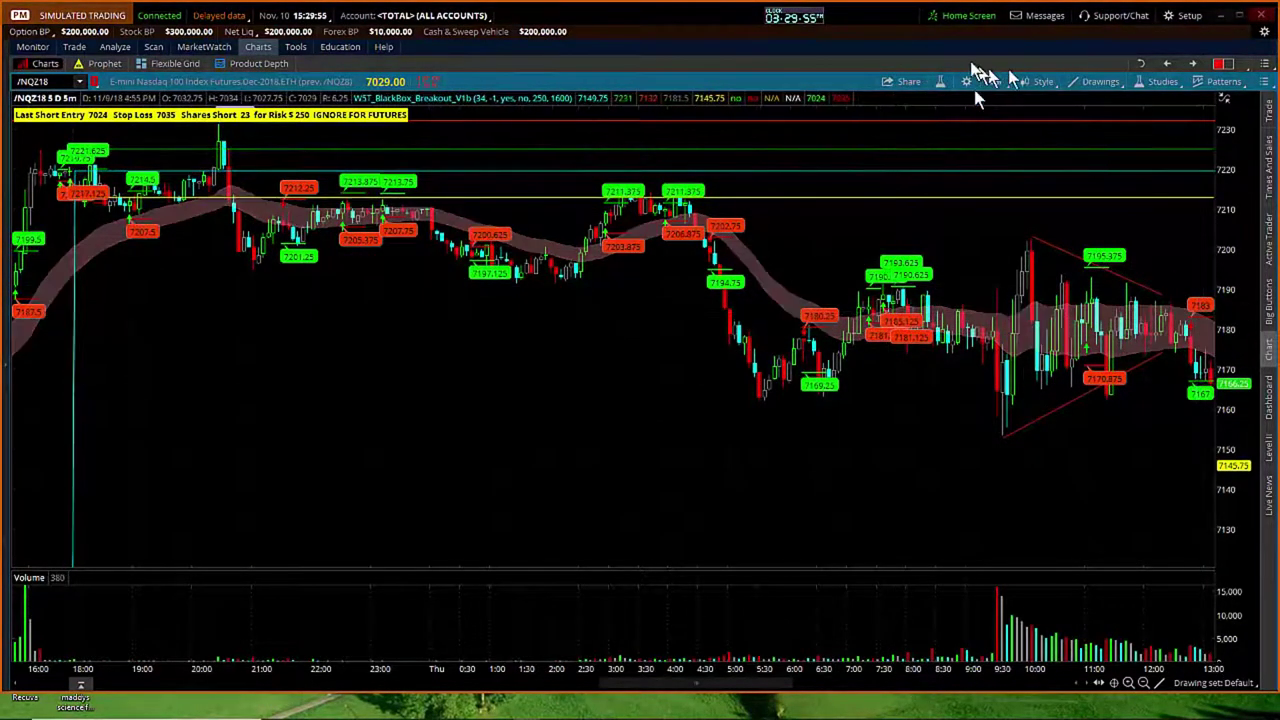
# - Maximize the 1-minute /NQ chart and draw a descending trendline from about 7182 near 12:41 to about 7160.5 near 13:37
pyautogui.click(1190, 70)
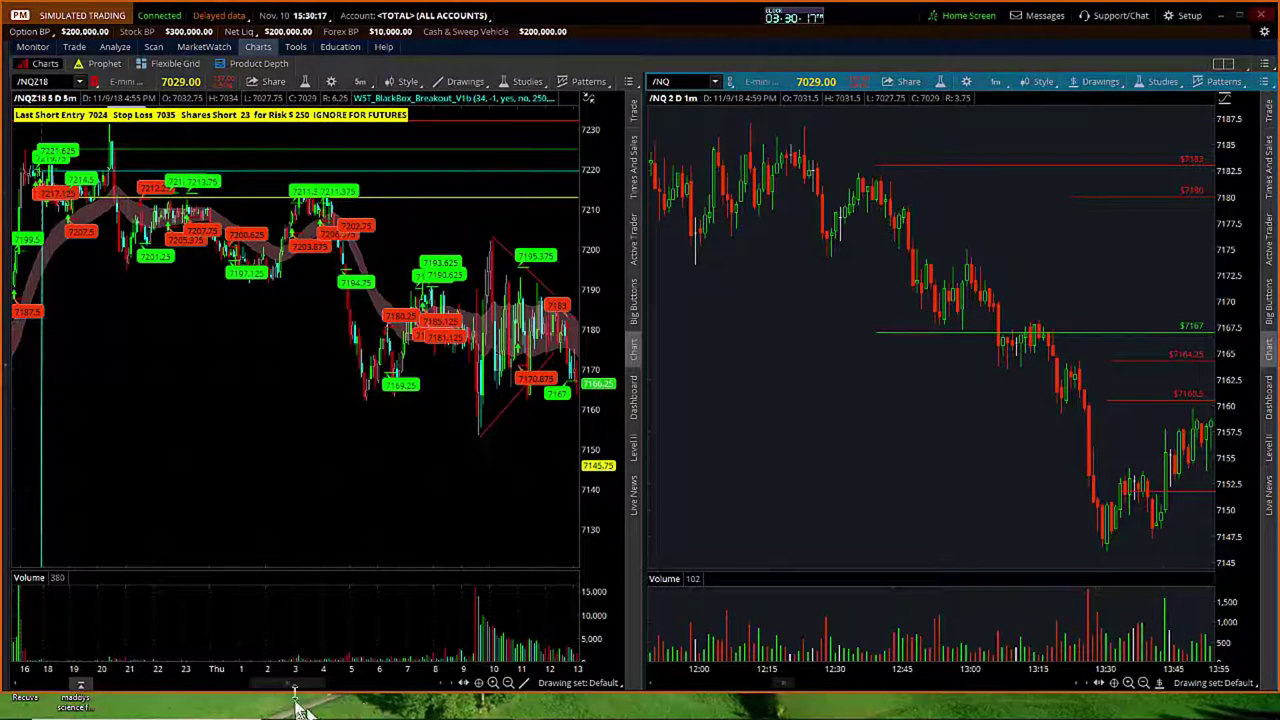
pyautogui.scroll(-3, 297, 690)
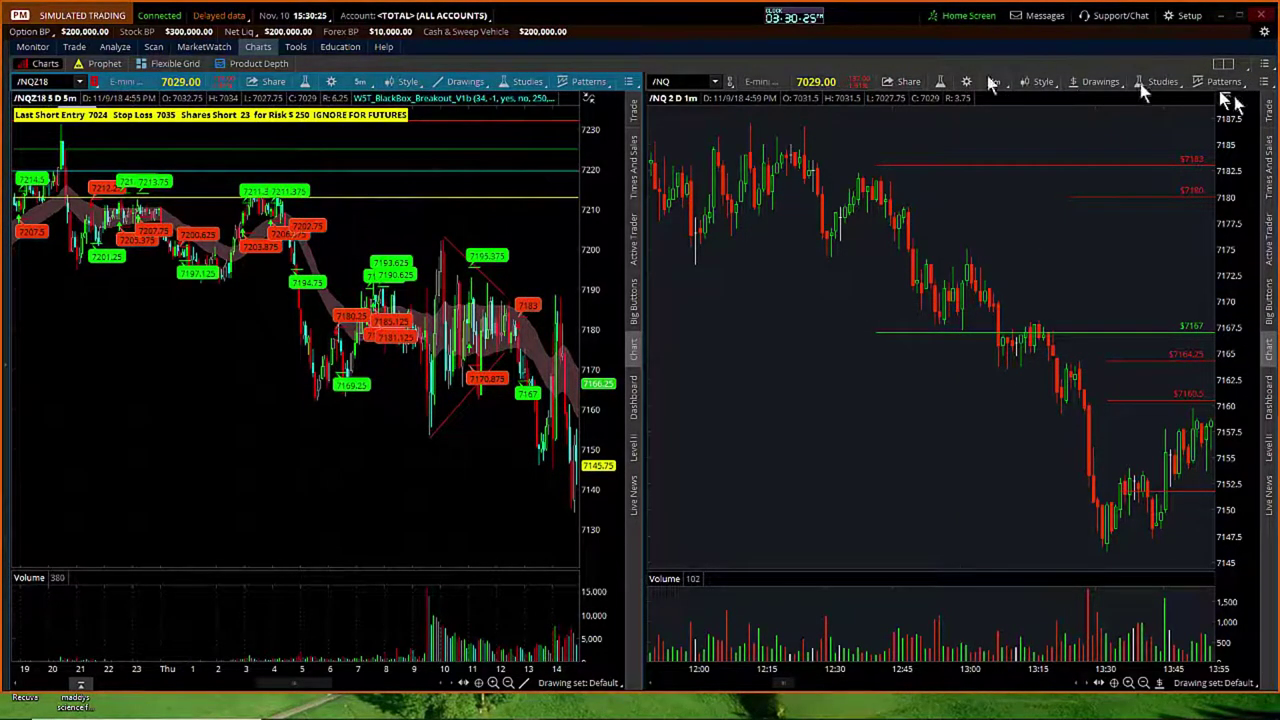
pyautogui.click(1264, 82)
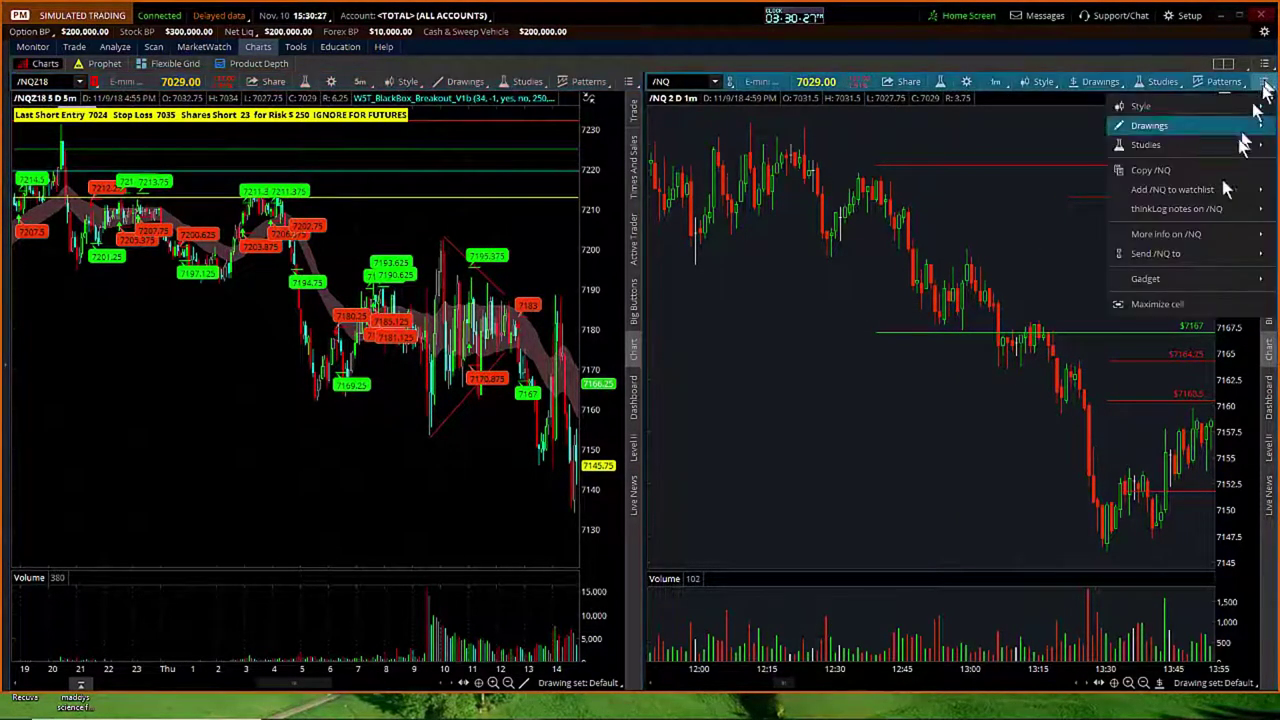
pyautogui.click(1196, 304)
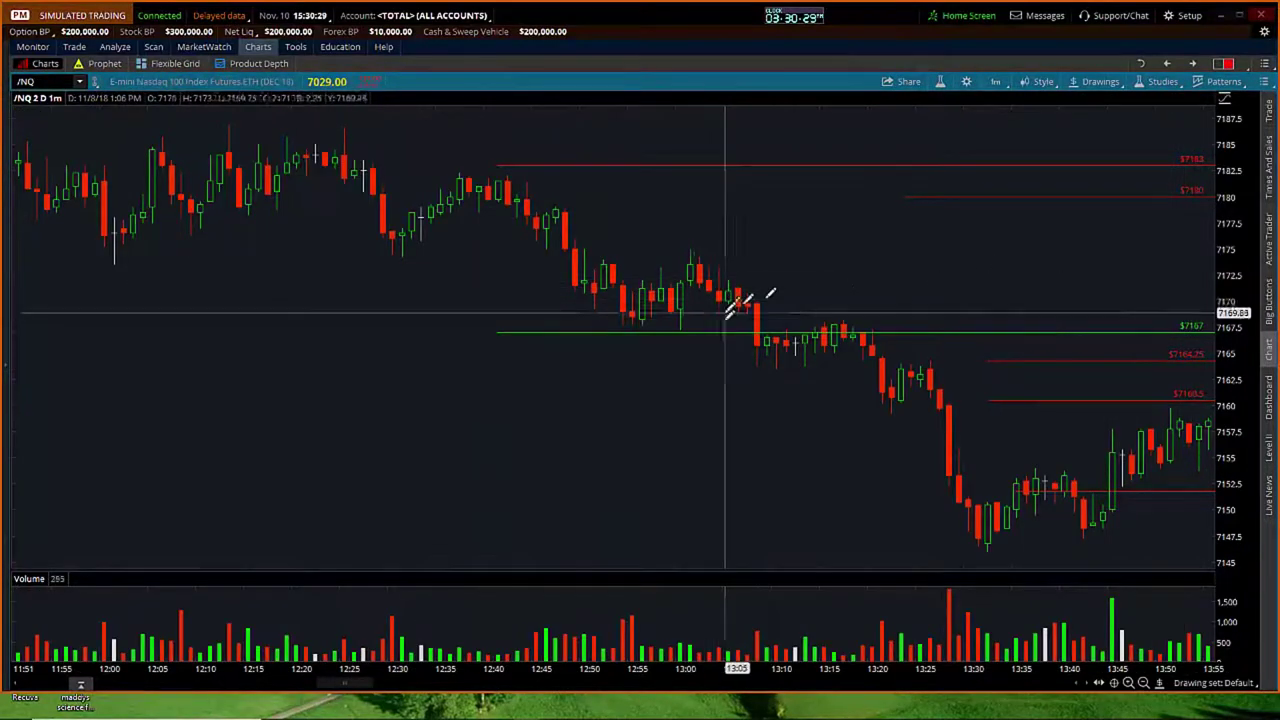
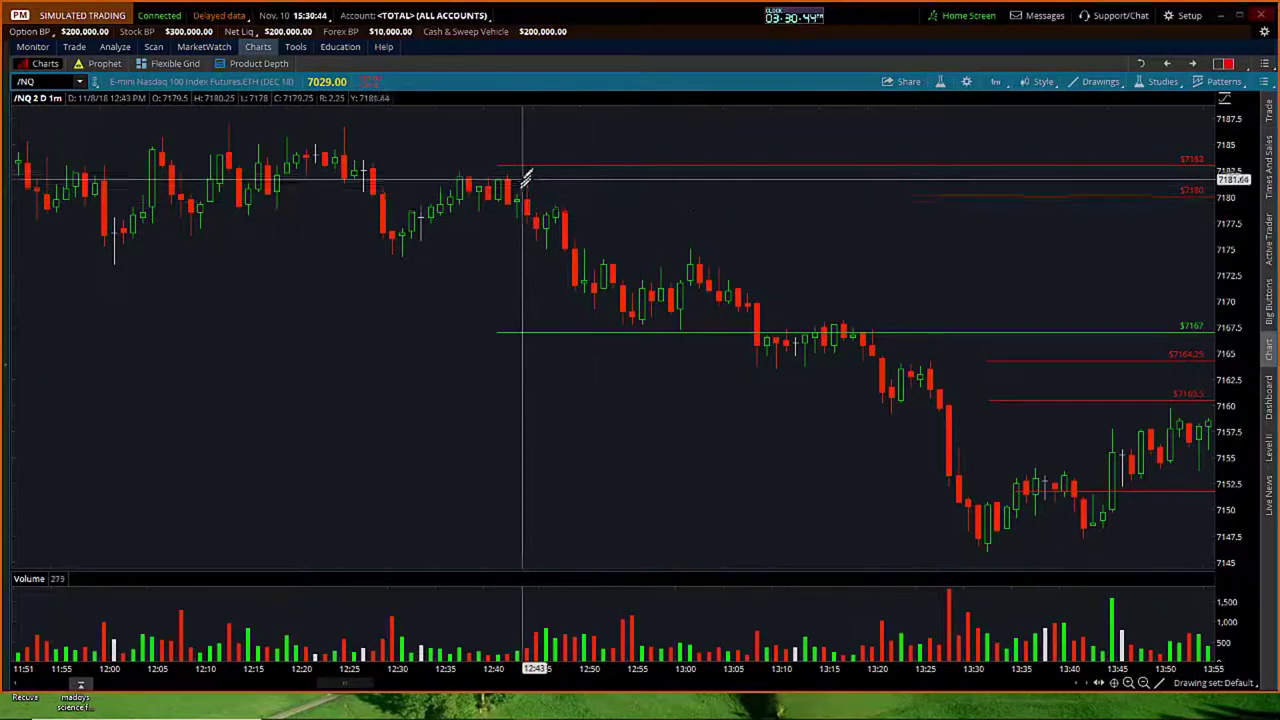
pyautogui.moveTo(508, 171)
pyautogui.mouseDown()
pyautogui.moveTo(748, 238)
pyautogui.moveTo(1023, 358)
pyautogui.moveTo(1050, 397)
pyautogui.mouseUp()
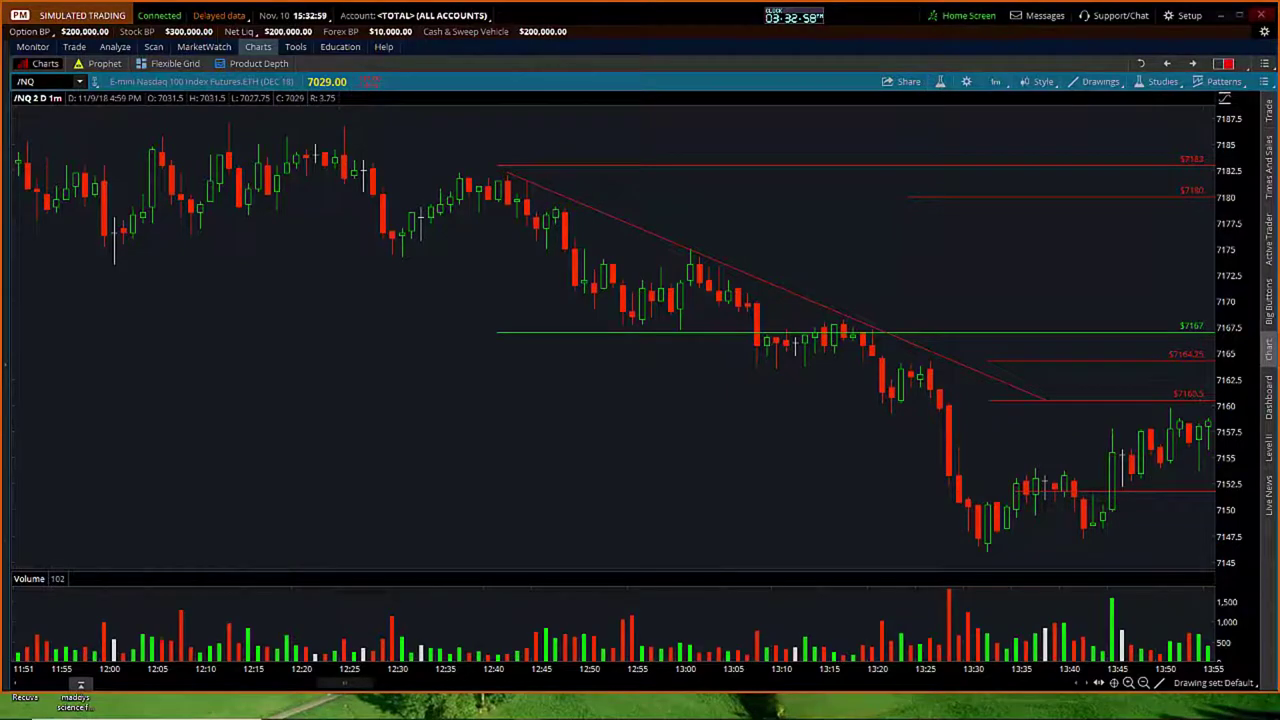
# - Compare the NQ stop-loss adjustment posts in TweetDeck with the 1-minute /NQ chart and the 5-minute /NQZ18 chart
pyautogui.moveTo(1279, 100); pyautogui.dragTo(618, 120)
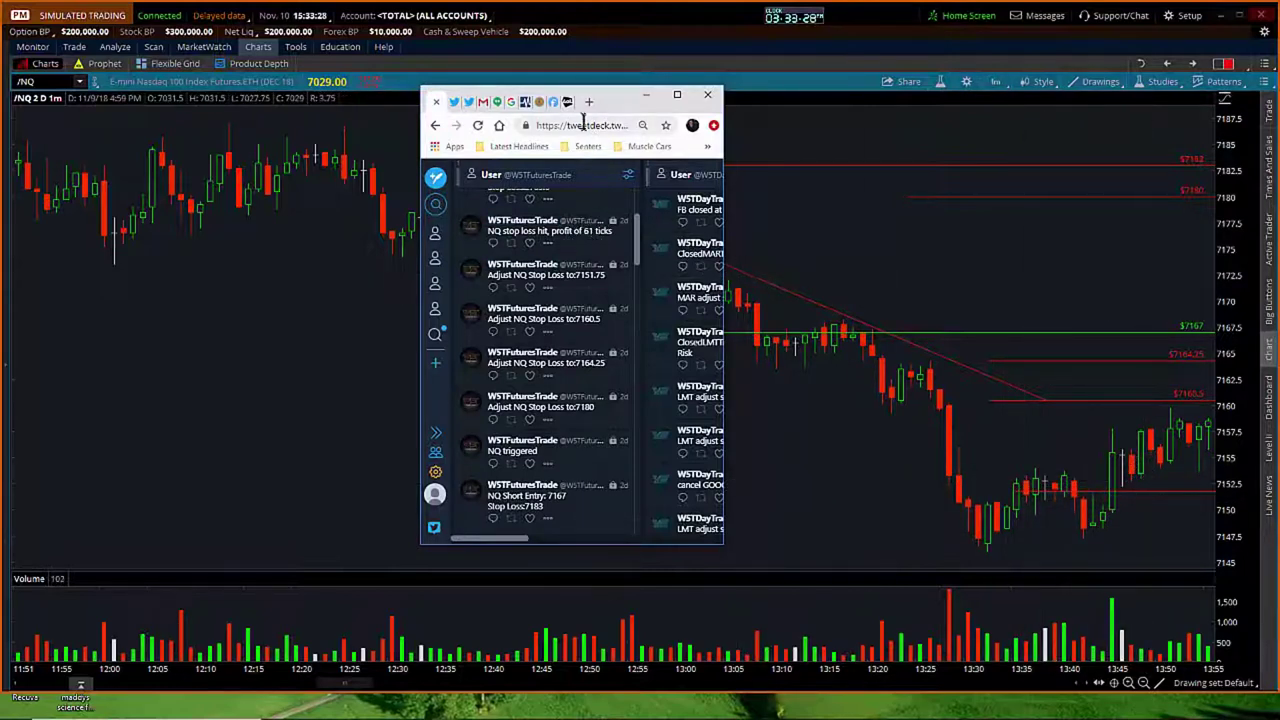
pyautogui.click(646, 95)
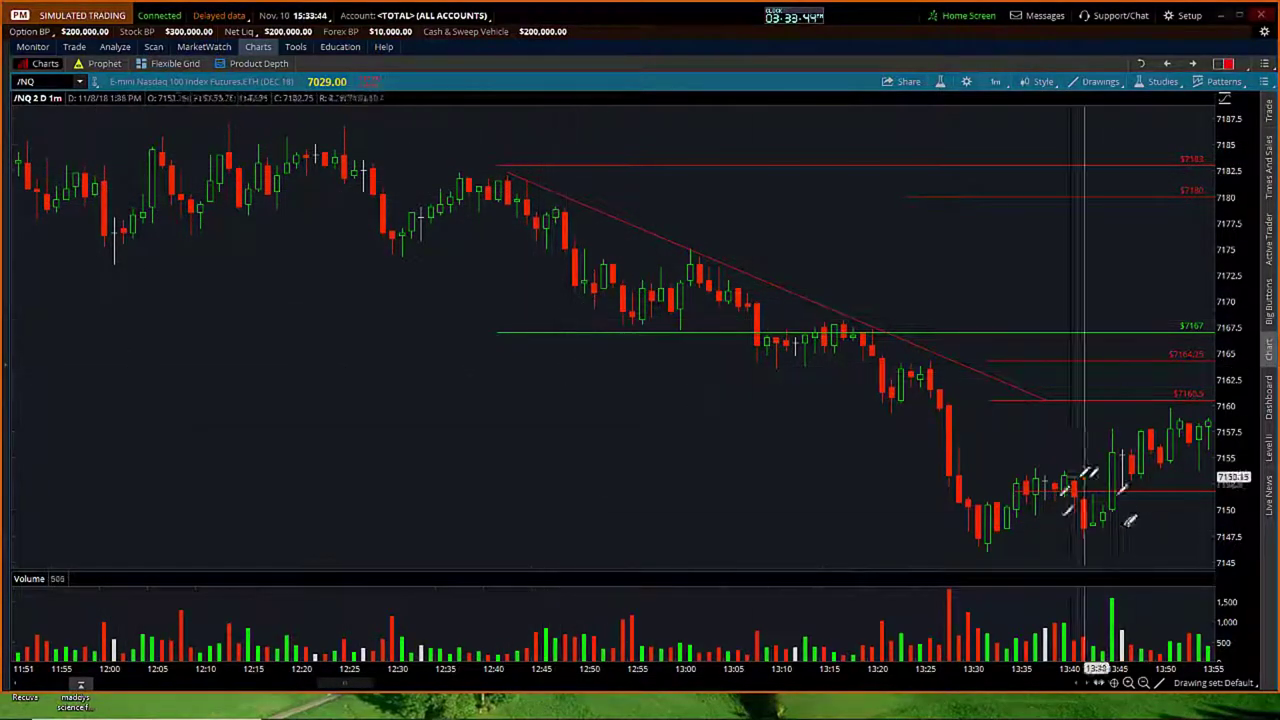
pyautogui.click(1164, 65)
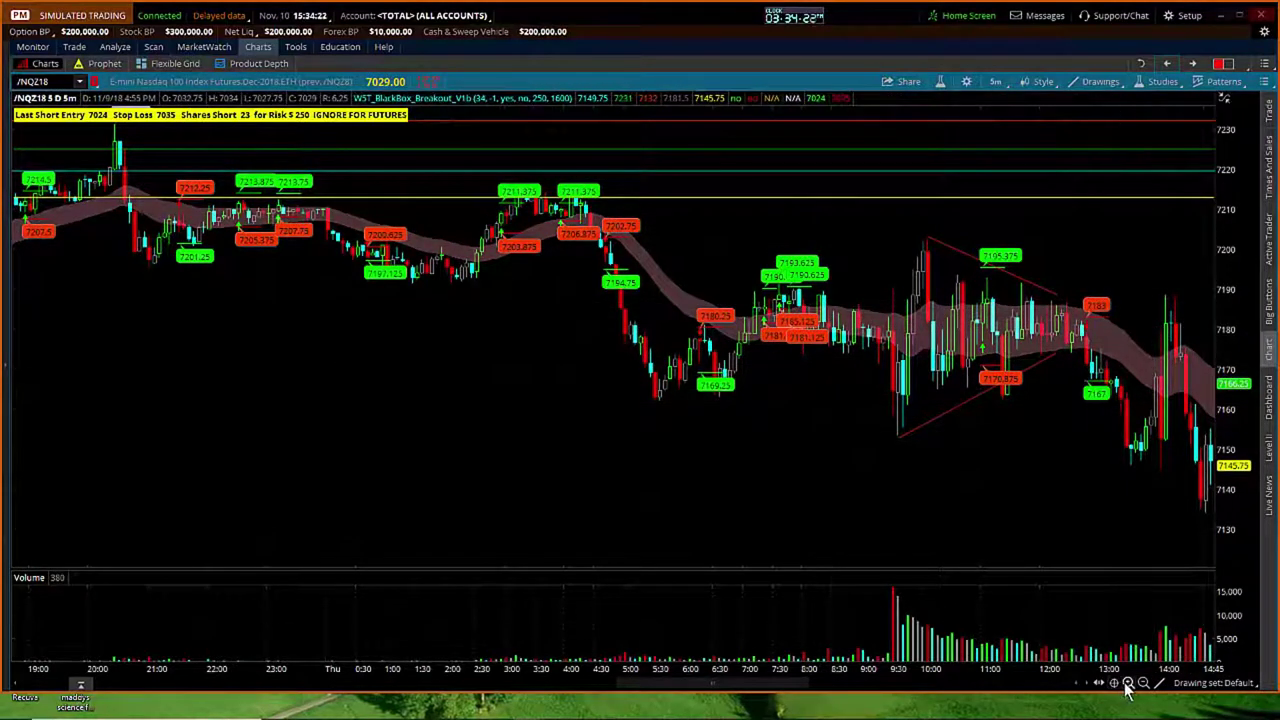
pyautogui.moveTo(1200, 15); pyautogui.dragTo(658, 62)
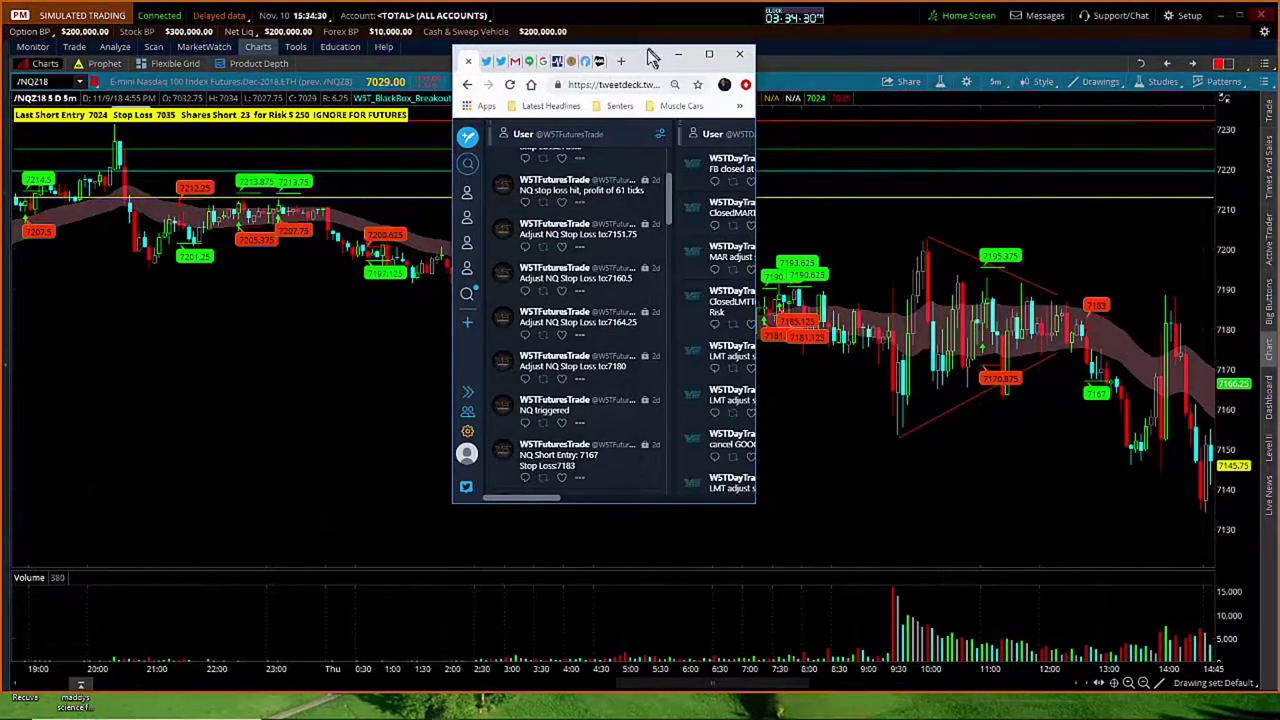
pyautogui.moveTo(651, 58); pyautogui.dragTo(669, 60)
pyautogui.click(696, 56)
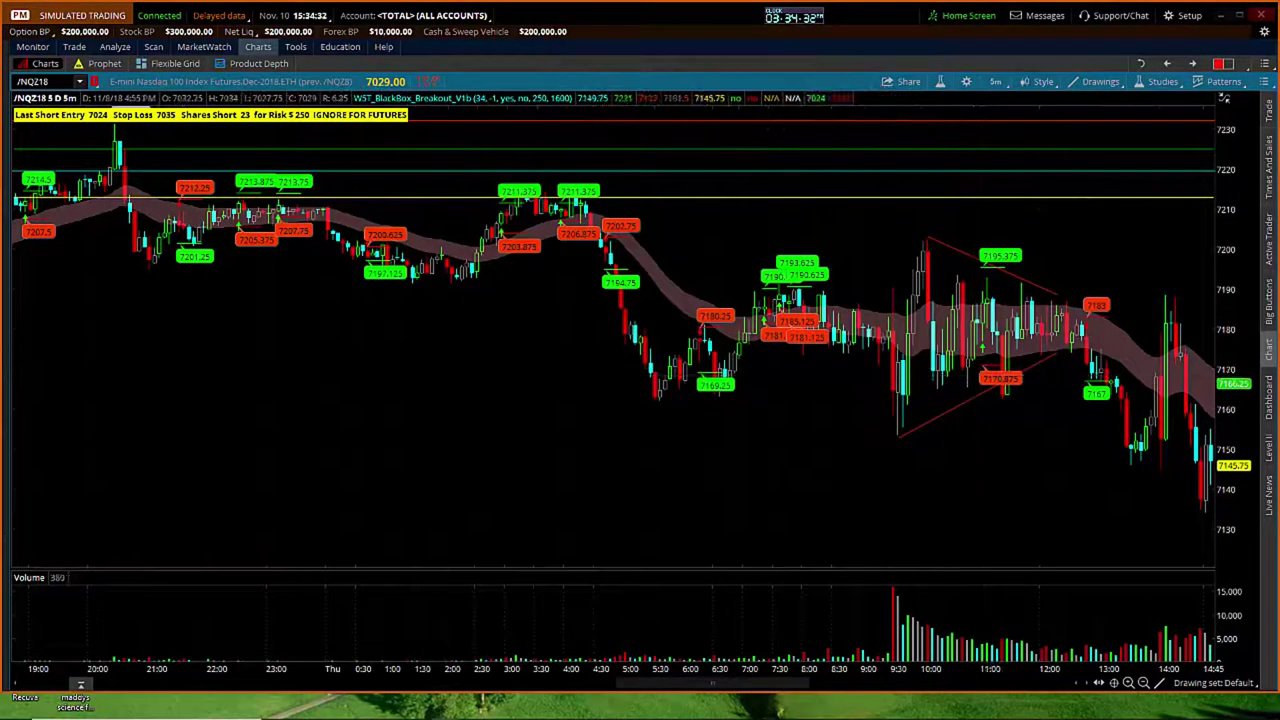